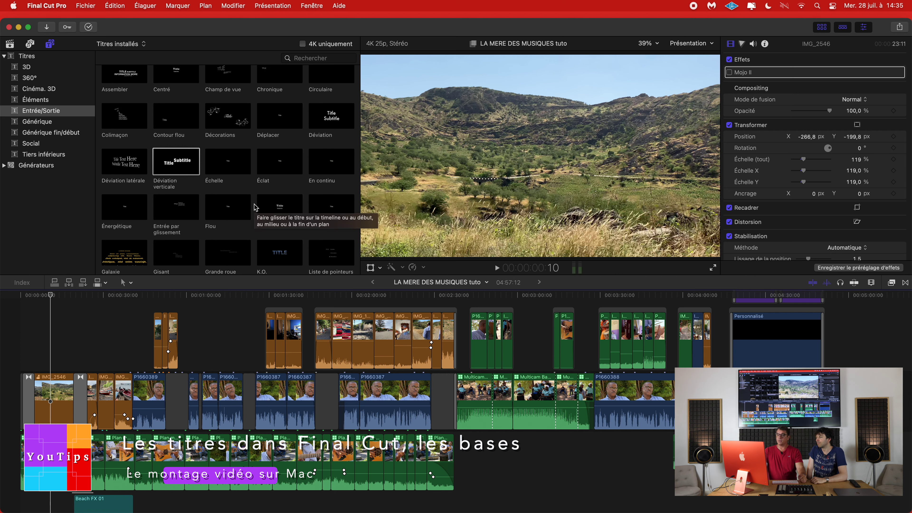
Add the Déviation verticale title above clip IMG_2546, starting at about 10 seconds on the timeline
{"action": "left_click", "coordinate": [163, 158]}
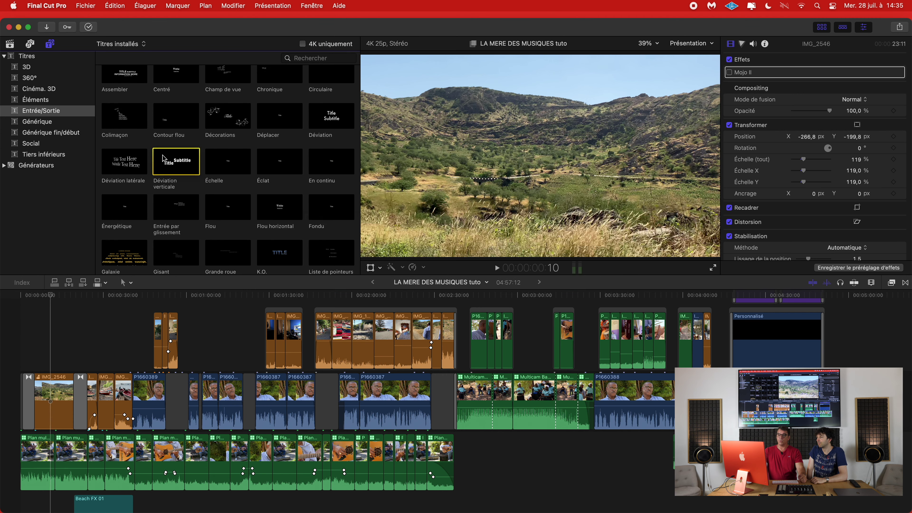
{"action": "left_click", "coordinate": [173, 164]}
{"action": "left_click_drag", "start_coordinate": [173, 165], "coordinate": [50, 325]}
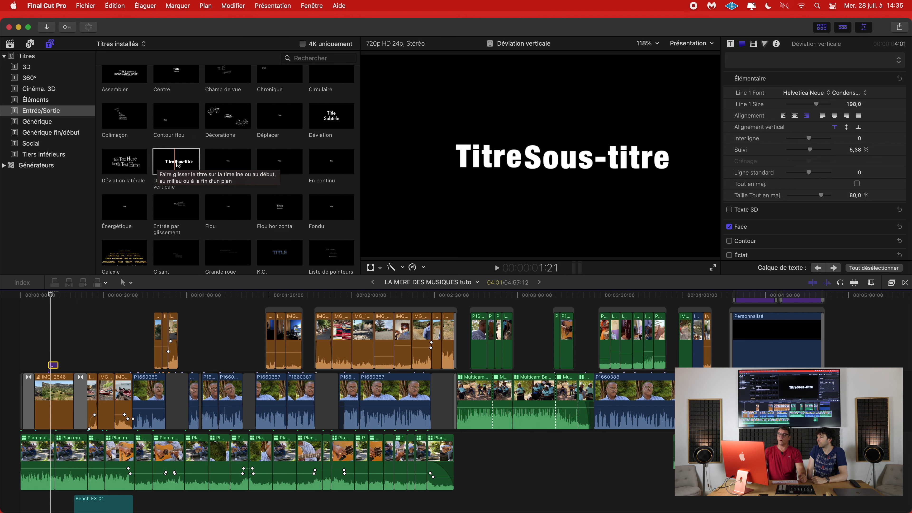
Insert the title into the primary storyline before IMG_2546, then move it to the very start of the timeline
{"action": "key", "text": "z"}
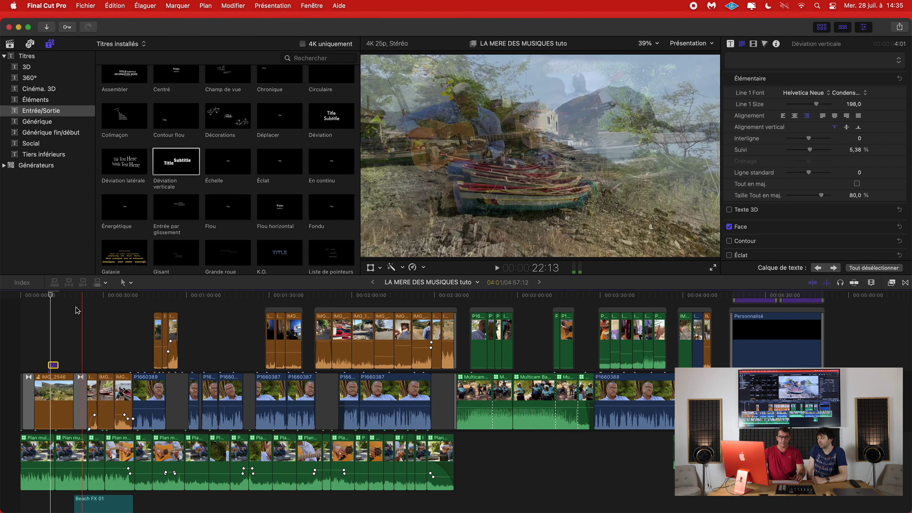
{"action": "left_click_drag", "start_coordinate": [88, 300], "coordinate": [21, 409]}
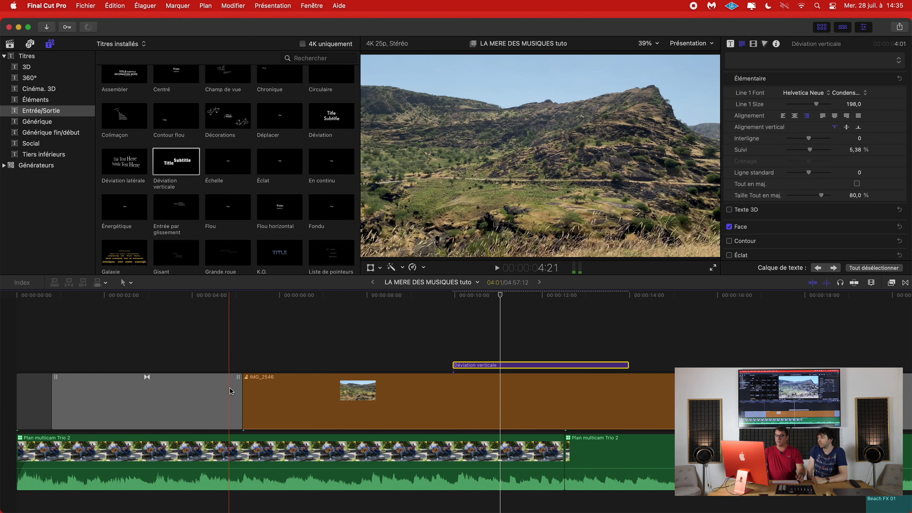
{"action": "key", "text": "a"}
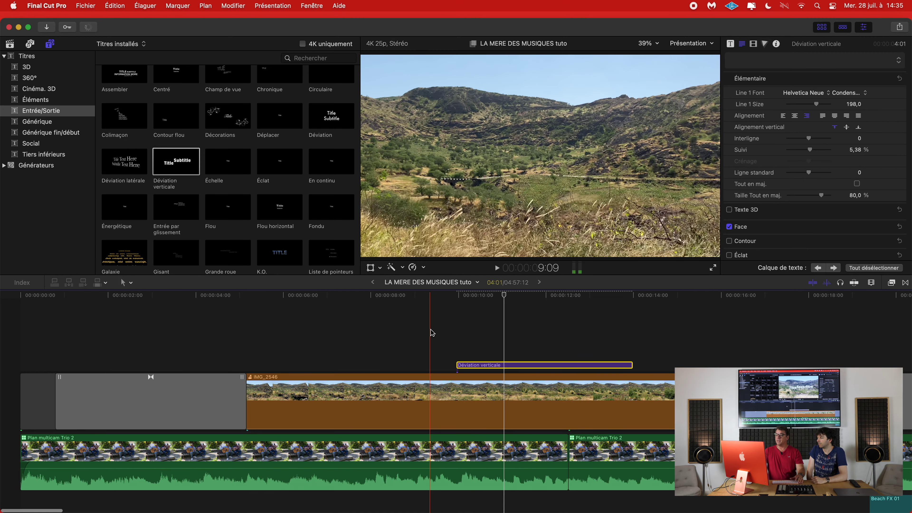
{"action": "left_click", "coordinate": [487, 366]}
{"action": "left_click_drag", "start_coordinate": [487, 366], "coordinate": [222, 405]}
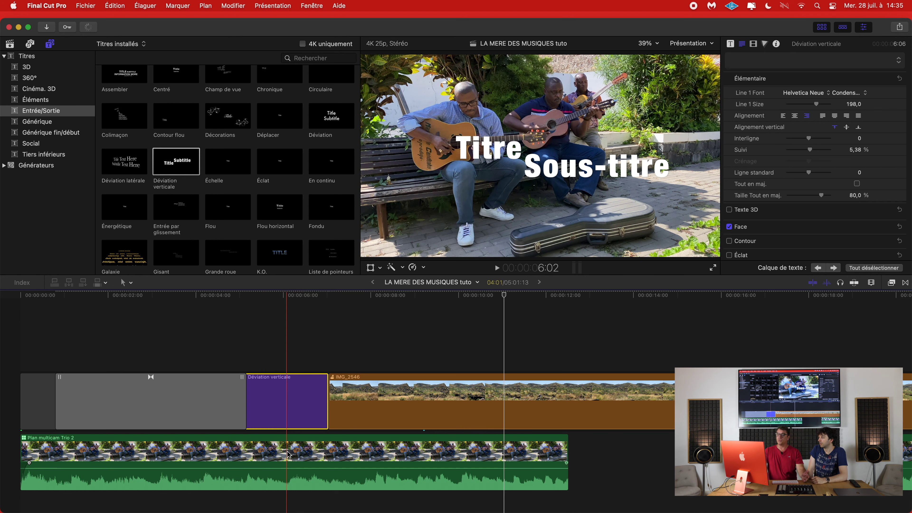
{"action": "left_click_drag", "start_coordinate": [300, 413], "coordinate": [86, 406]}
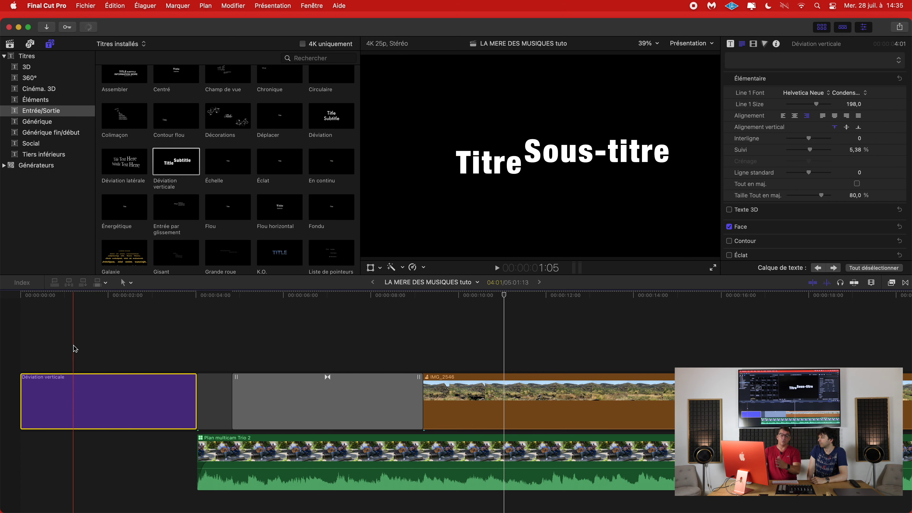
Place the title above IMG_2546 again, starting just before 8 seconds, and trim its duration to 4:24
{"action": "left_click_drag", "start_coordinate": [69, 376], "coordinate": [403, 336]}
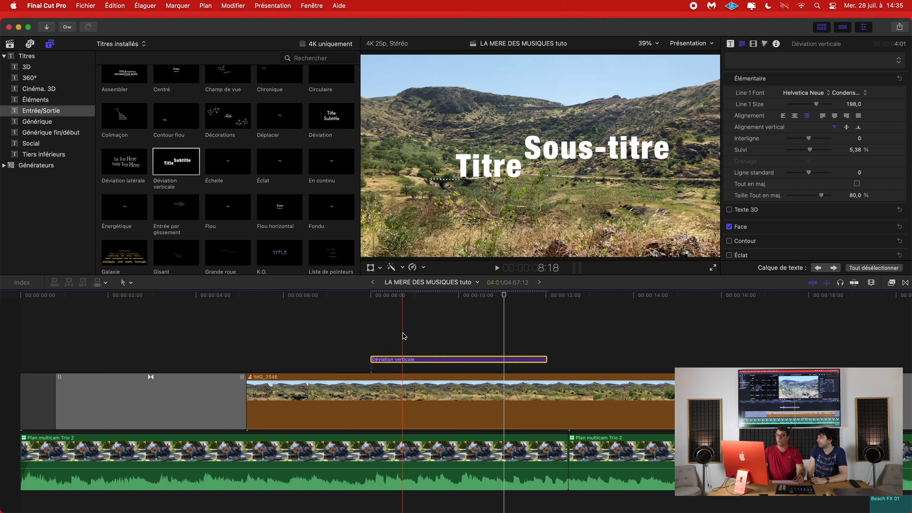
{"action": "left_click", "coordinate": [461, 295]}
{"action": "left_click_drag", "start_coordinate": [544, 365], "coordinate": [657, 366]}
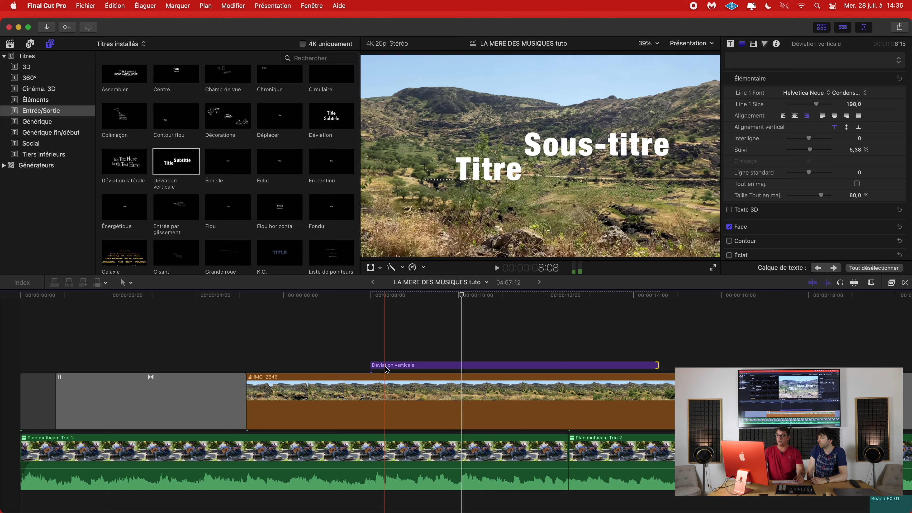
{"action": "left_click_drag", "start_coordinate": [510, 365], "coordinate": [501, 365]}
{"action": "left_click_drag", "start_coordinate": [648, 365], "coordinate": [578, 366]}
{"action": "left_click", "coordinate": [384, 365]}
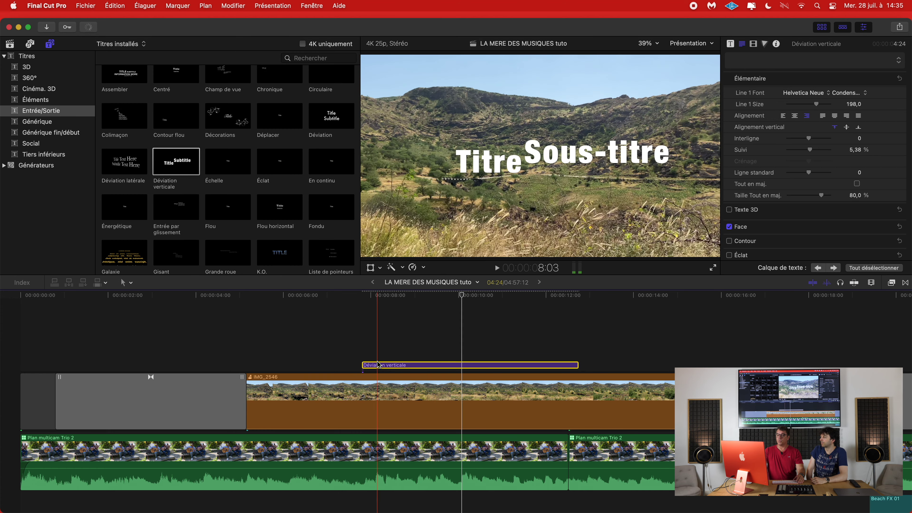
Park the playhead at 9:05 within the title so both of its text lines show
{"action": "left_click", "coordinate": [426, 297]}
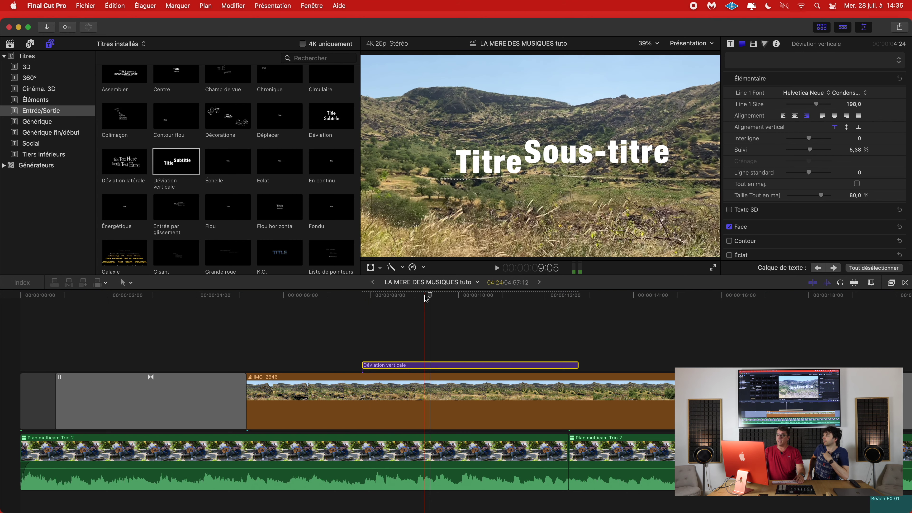
{"action": "left_click_drag", "start_coordinate": [427, 297], "coordinate": [436, 298]}
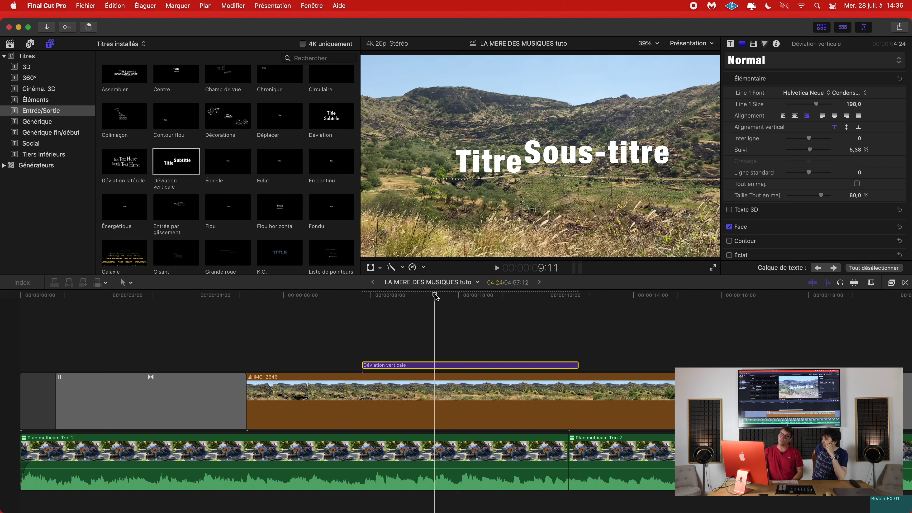
{"action": "left_click", "coordinate": [424, 296]}
{"action": "key", "text": "space"}
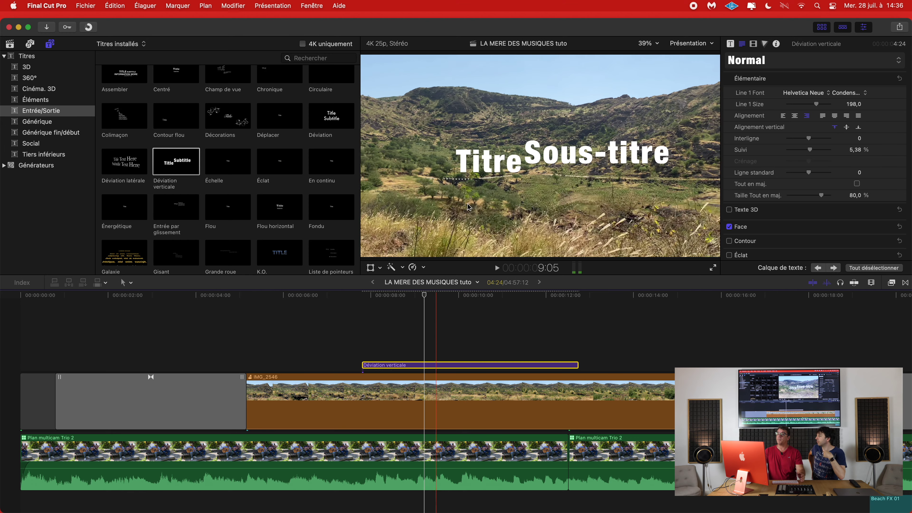
{"action": "double_click", "coordinate": [482, 164]}
{"action": "left_click_drag", "start_coordinate": [457, 164], "coordinate": [397, 167]}
{"action": "left_click", "coordinate": [491, 161]}
{"action": "key", "text": "super+z"}
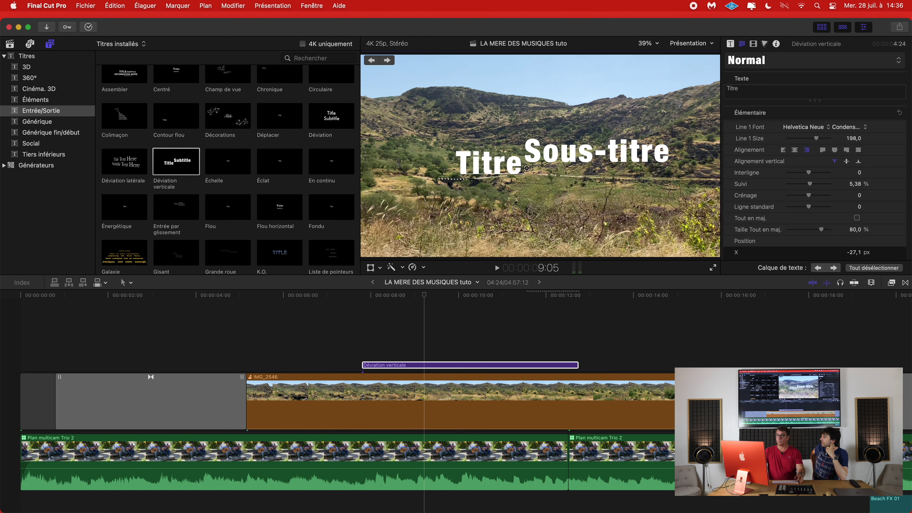
Replace the title line "Titre" with "CAP VERT"
{"action": "left_click_drag", "start_coordinate": [456, 158], "coordinate": [520, 153]}
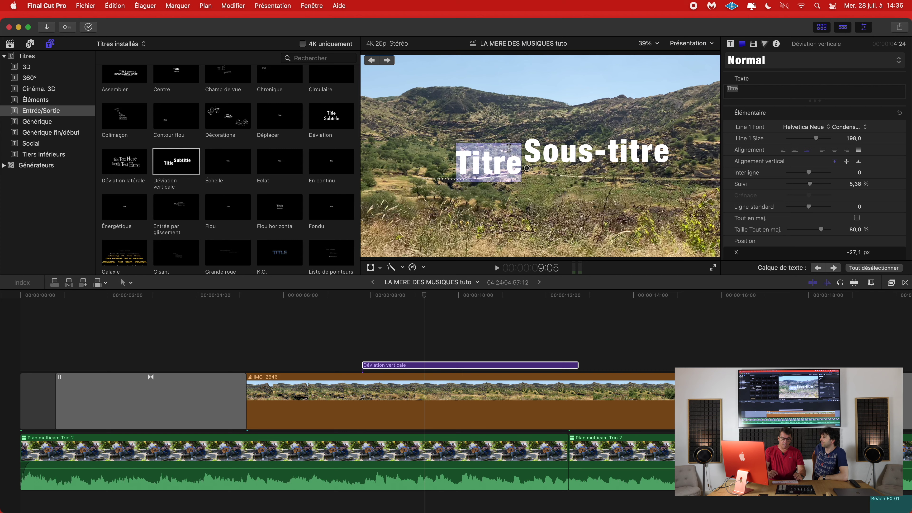
{"action": "type", "text": "CAp"}
{"action": "key", "text": "BackSpace"}
{"action": "type", "text": "P VERT"}
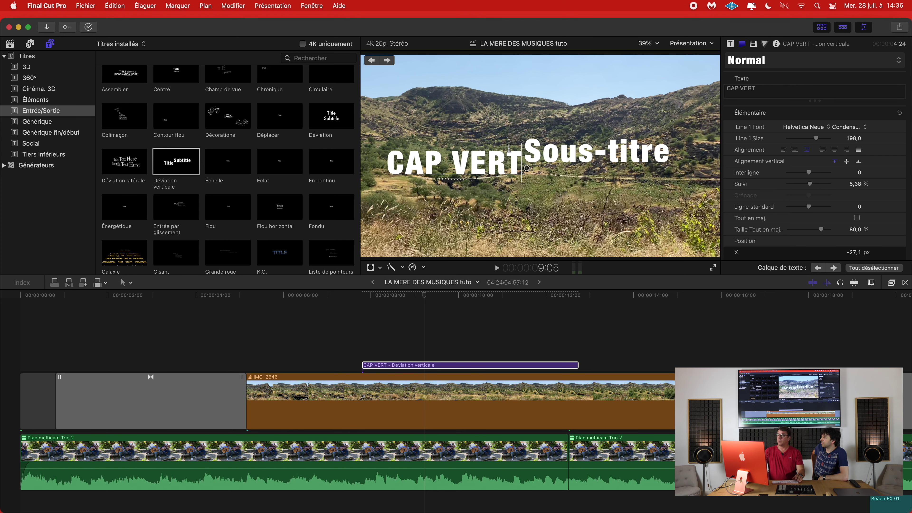
Replace the text "Sous-titre" with "La mère des musques"
{"action": "left_click", "coordinate": [559, 145]}
{"action": "double_click", "coordinate": [559, 146]}
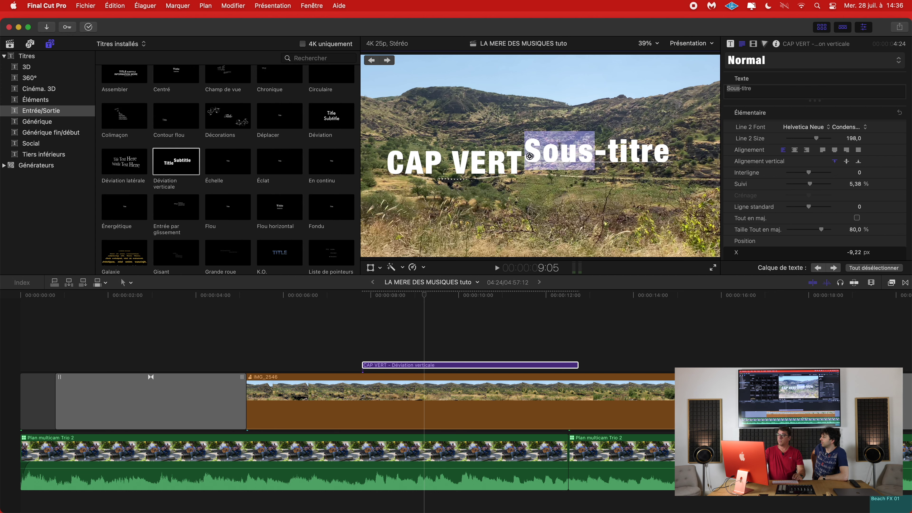
{"action": "triple_click", "coordinate": [559, 146]}
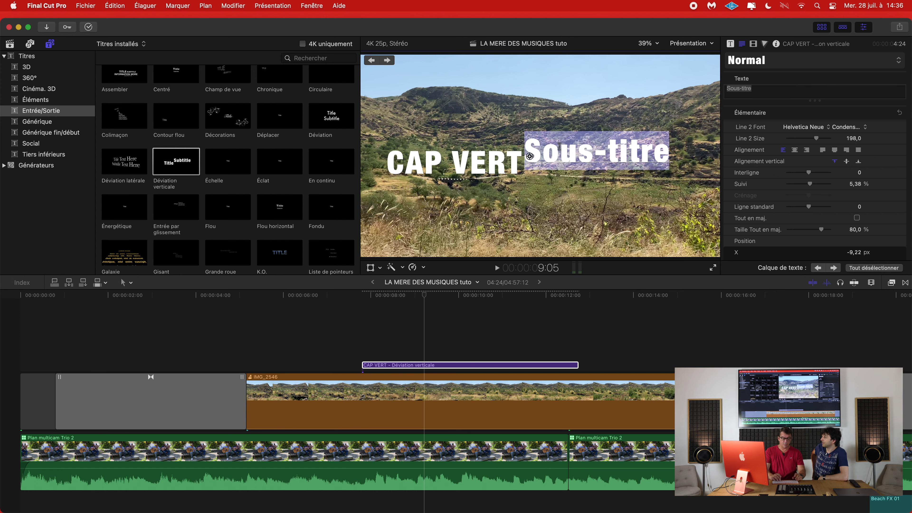
{"action": "type", "text": "La mére"}
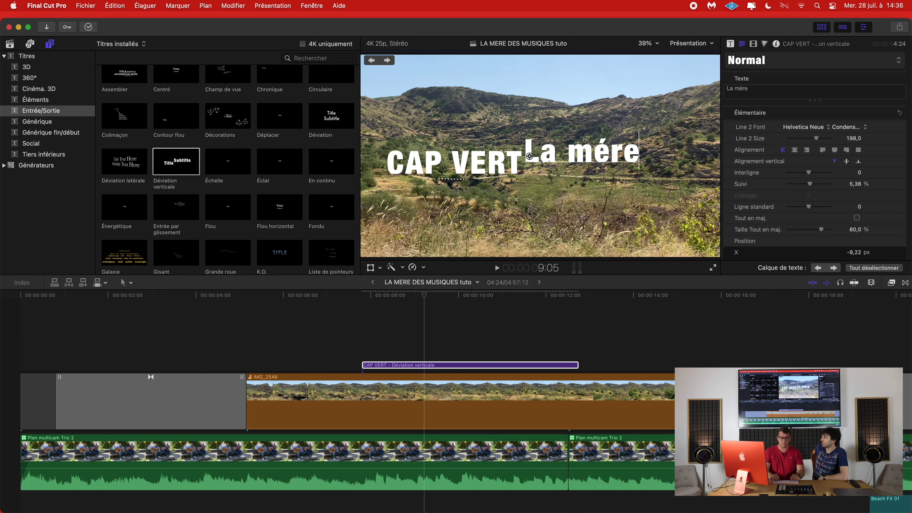
{"action": "key", "text": "BackSpace"}
{"action": "key", "text": "BackSpace"}
{"action": "key", "text": "BackSpace"}
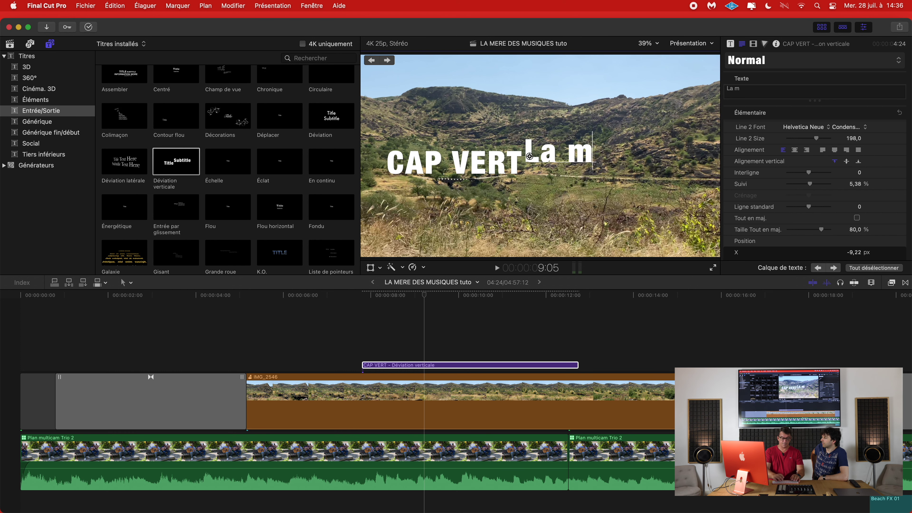
{"action": "type", "text": "ère des musq"}
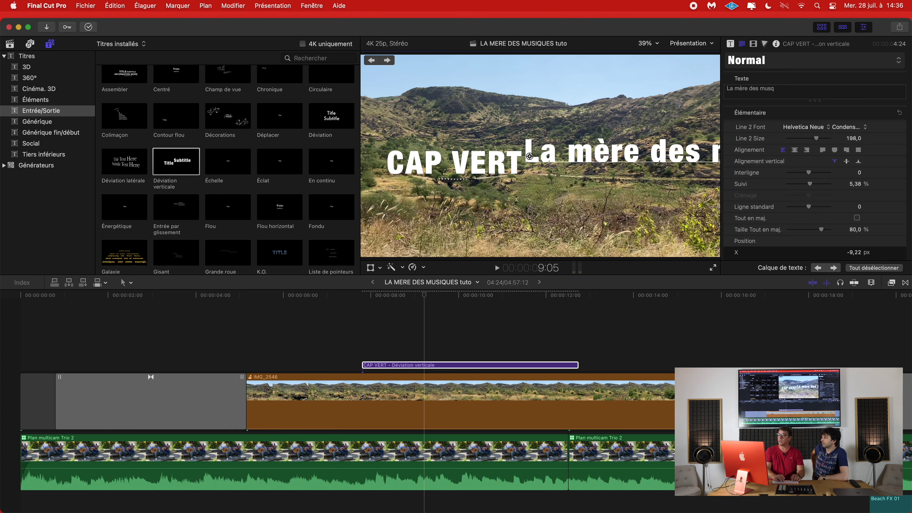
{"action": "type", "text": "ues"}
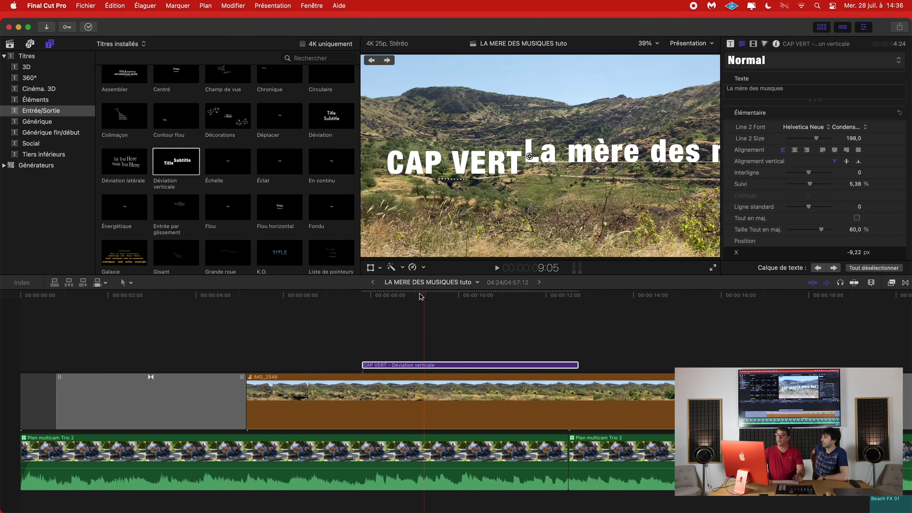
Move the subtitle line below CAP VERT and left to an X position of about -806 px
{"action": "left_click", "coordinate": [435, 296]}
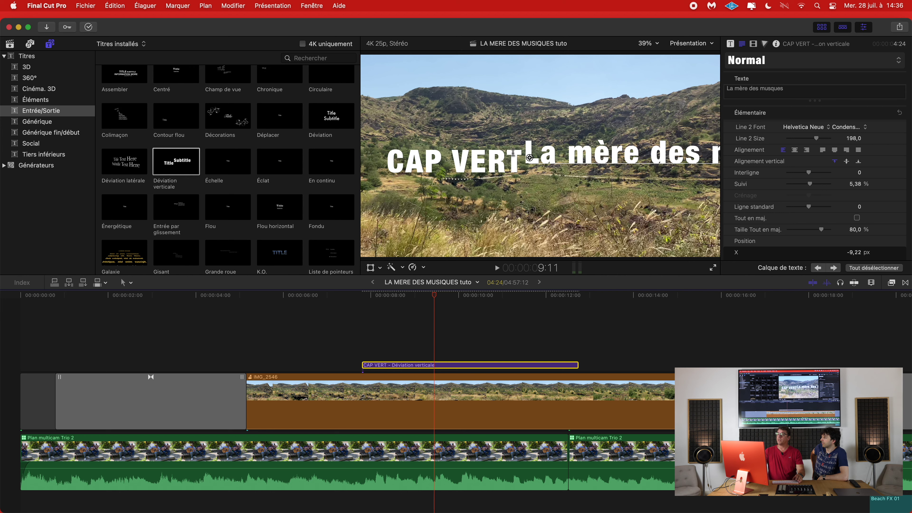
{"action": "left_click", "coordinate": [618, 155]}
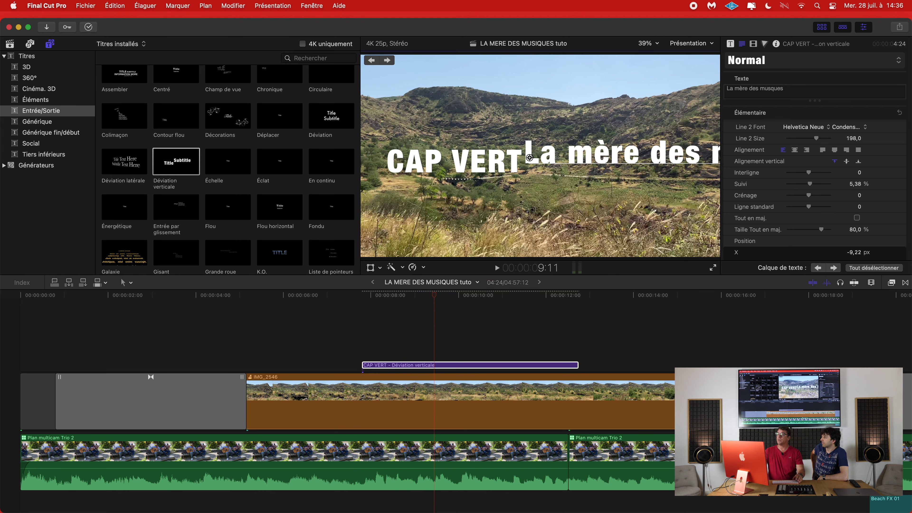
{"action": "left_click_drag", "start_coordinate": [530, 157], "coordinate": [390, 202]}
Correct "musques" to "musiques" in the subtitle and set the line's font size to 194
{"action": "double_click", "coordinate": [647, 203]}
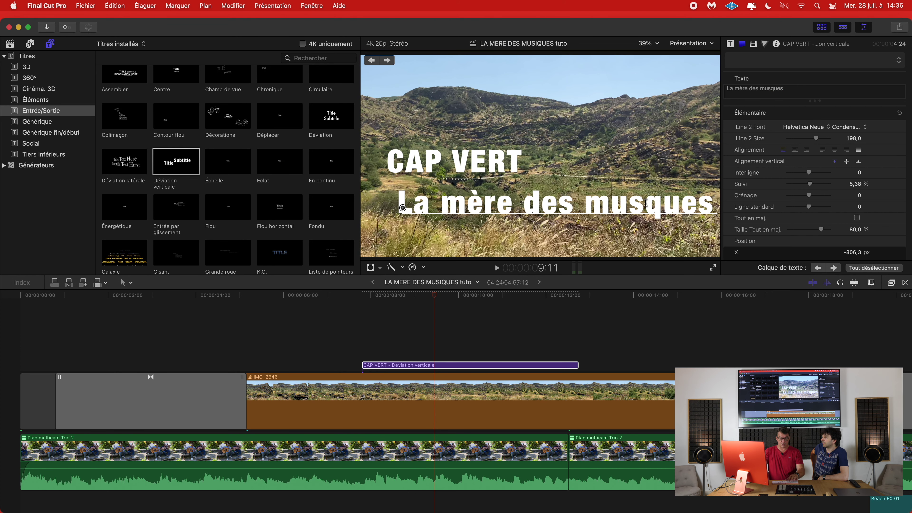
{"action": "type", "text": "i"}
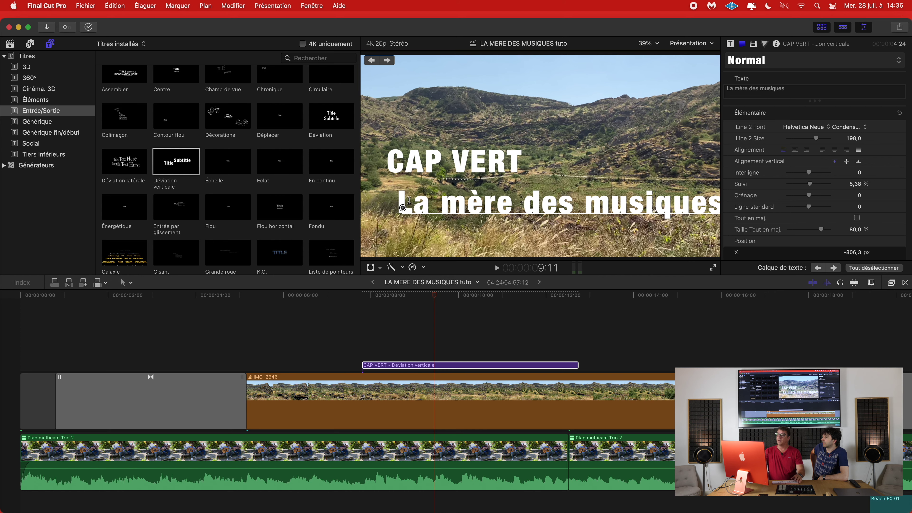
{"action": "triple_click", "coordinate": [714, 200]}
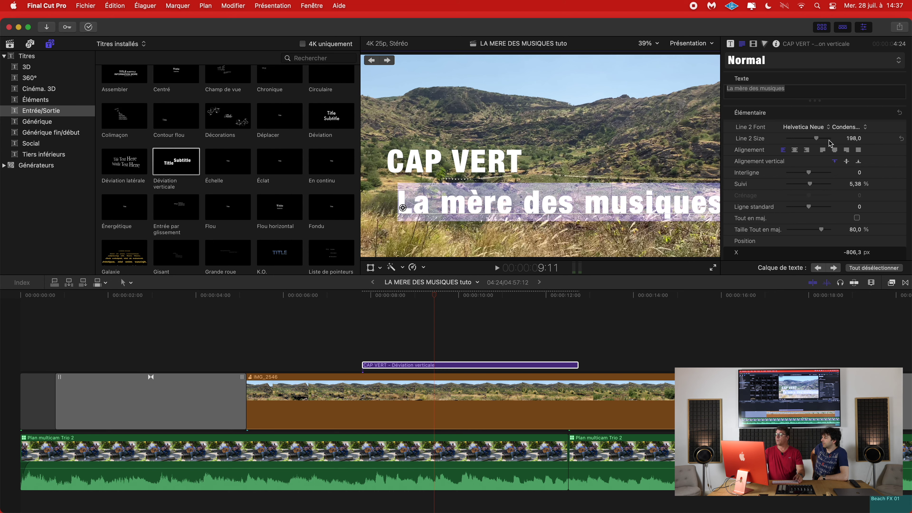
{"action": "left_click_drag", "start_coordinate": [819, 140], "coordinate": [821, 141]}
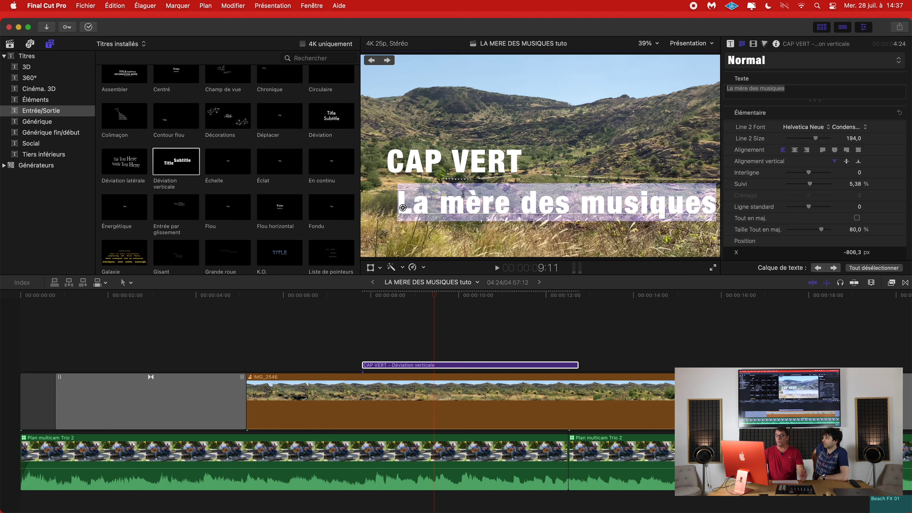
Move CAP VERT up to about X -55, Y 935 px and the subtitle closely beneath it at about X -768 px
{"action": "left_click", "coordinate": [514, 162]}
{"action": "left_click_drag", "start_coordinate": [527, 167], "coordinate": [522, 135]}
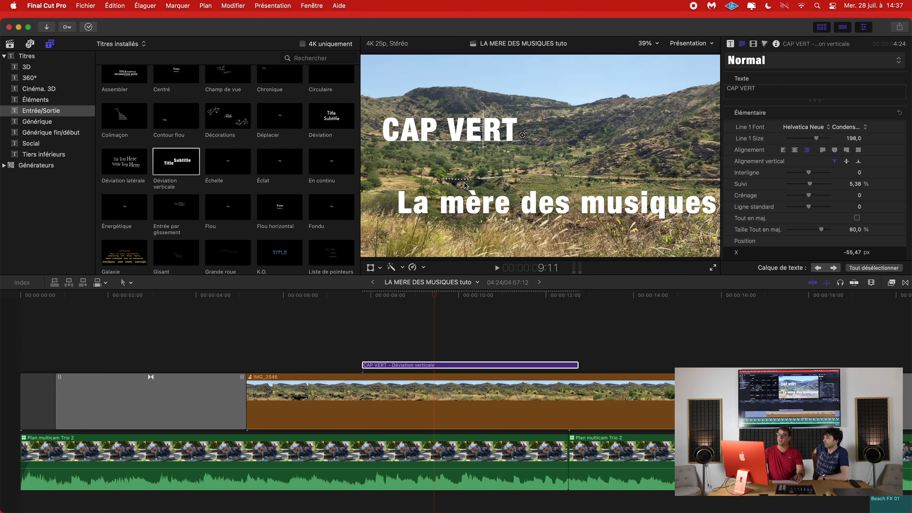
{"action": "left_click", "coordinate": [432, 209]}
{"action": "left_click_drag", "start_coordinate": [402, 208], "coordinate": [410, 167]}
Set the font size of the whole "La mère des musiques" line to 168
{"action": "left_click_drag", "start_coordinate": [446, 300], "coordinate": [426, 298]}
{"action": "double_click", "coordinate": [457, 168]}
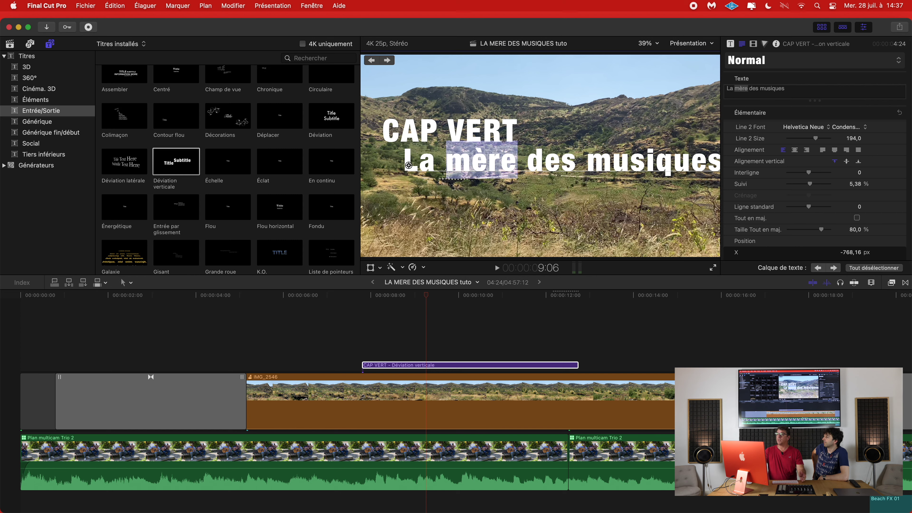
{"action": "left_click_drag", "start_coordinate": [405, 155], "coordinate": [720, 159]}
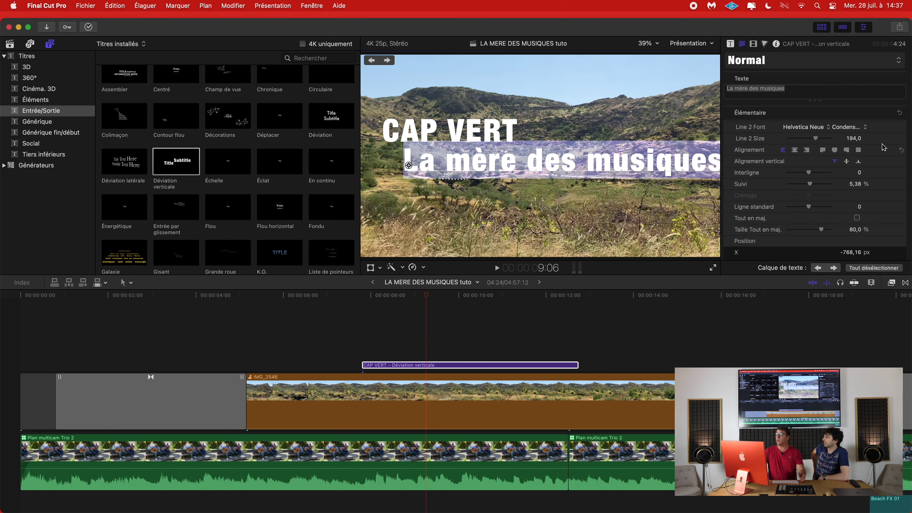
{"action": "left_click_drag", "start_coordinate": [817, 141], "coordinate": [816, 141]}
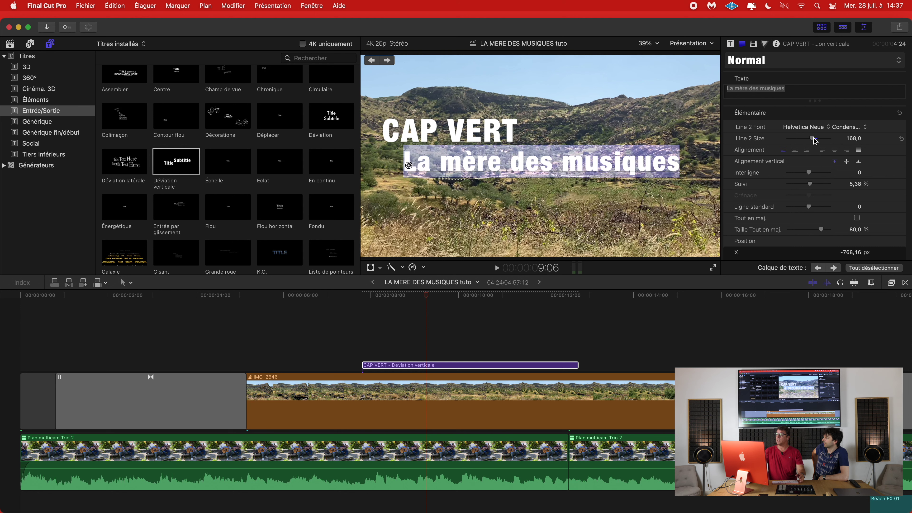
Reduce the font size of the whole CAP VERT line to better match the subtitle's size
{"action": "left_click", "coordinate": [464, 135]}
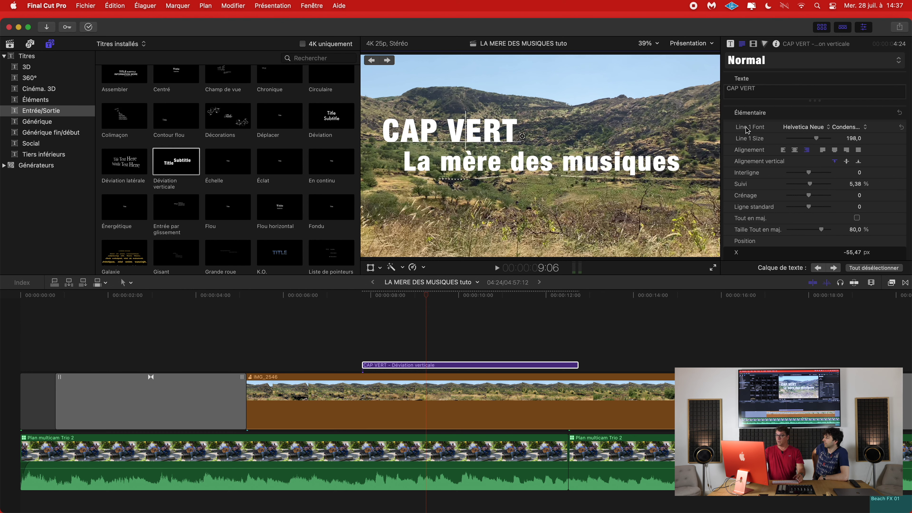
{"action": "triple_click", "coordinate": [494, 134]}
{"action": "left_click_drag", "start_coordinate": [816, 139], "coordinate": [812, 140]}
Examine the CAP VERT line's position, rotation, scale and Face colour parameters, including the available colour swatches
{"action": "scroll", "coordinate": [811, 145], "scroll_direction": "down", "scroll_amount": 4}
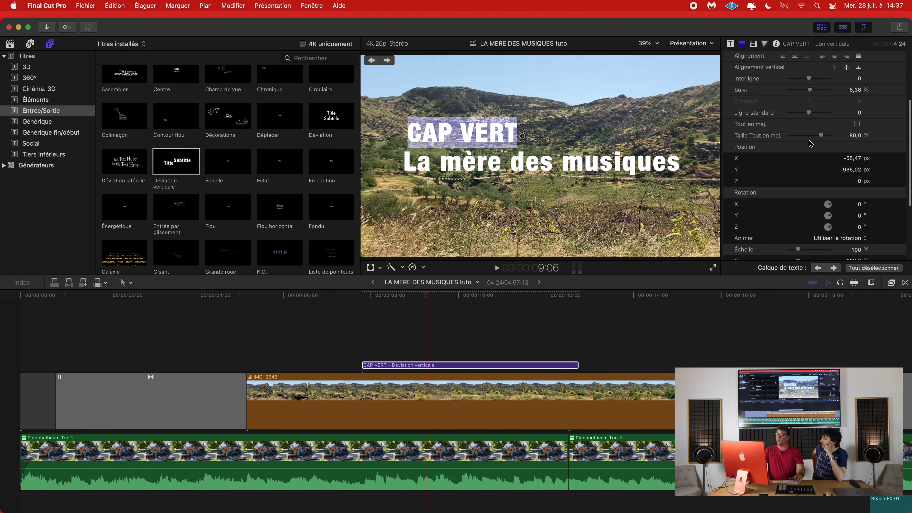
{"action": "scroll", "coordinate": [811, 144], "scroll_direction": "down", "scroll_amount": 5}
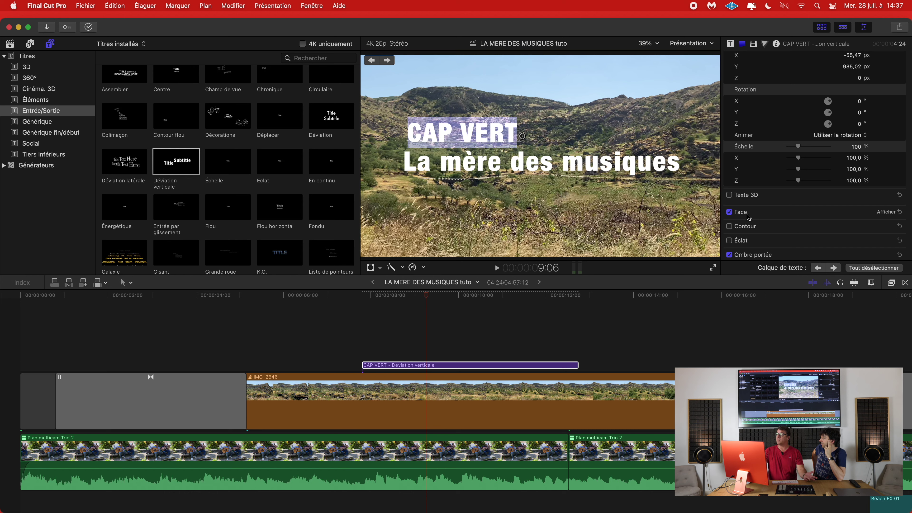
{"action": "left_click", "coordinate": [891, 212]}
{"action": "left_click", "coordinate": [867, 236]}
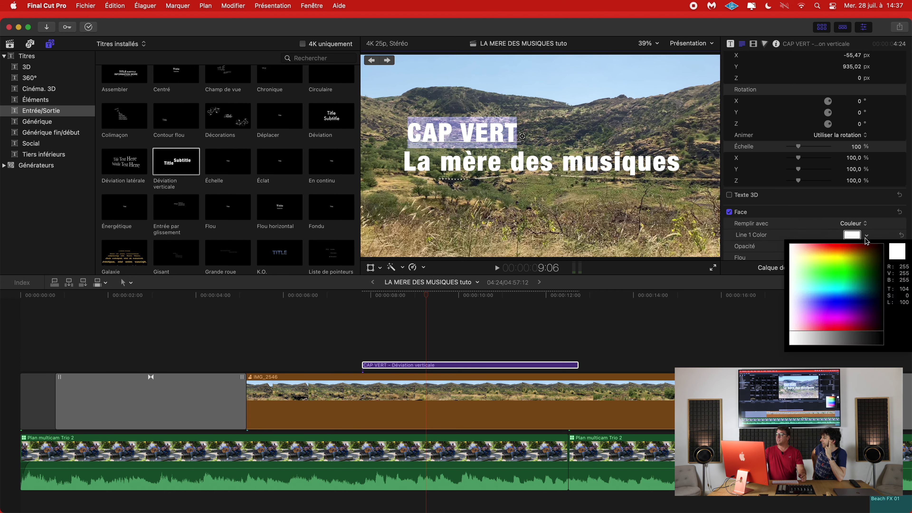
{"action": "left_click_drag", "start_coordinate": [849, 256], "coordinate": [791, 245]}
Browse the palettes of the Couleurs window and the fill types Couleur, Dégradé and Texture for the CAP VERT face
{"action": "left_click", "coordinate": [852, 235]}
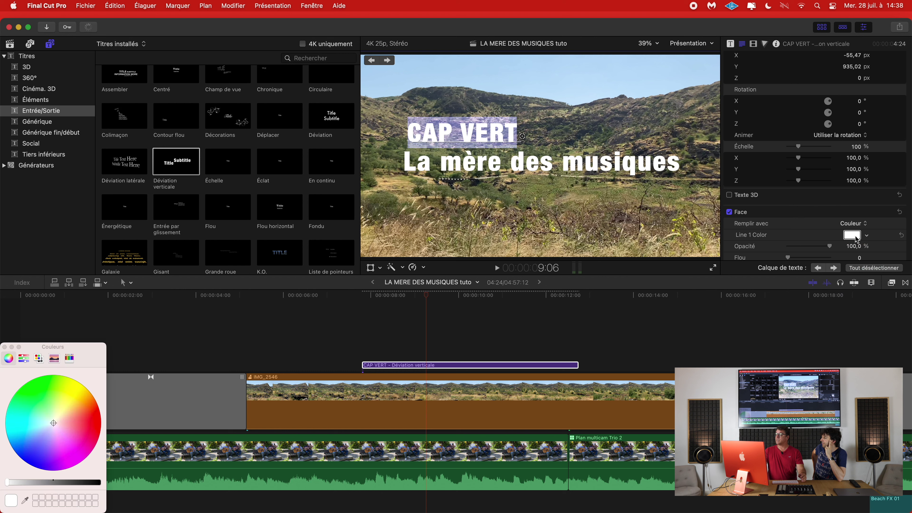
{"action": "left_click_drag", "start_coordinate": [88, 356], "coordinate": [793, 230]}
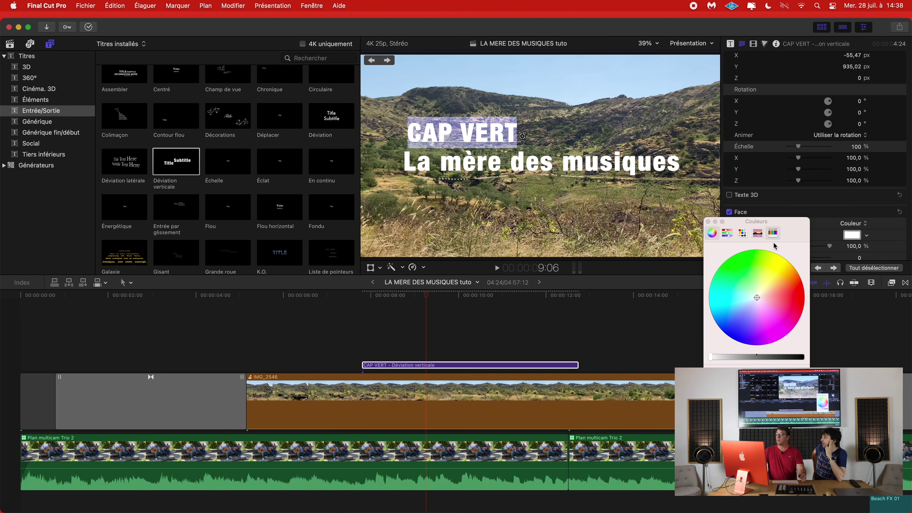
{"action": "left_click", "coordinate": [742, 233]}
{"action": "left_click", "coordinate": [743, 234]}
{"action": "left_click", "coordinate": [758, 233]}
{"action": "left_click", "coordinate": [773, 233]}
{"action": "left_click", "coordinate": [709, 222]}
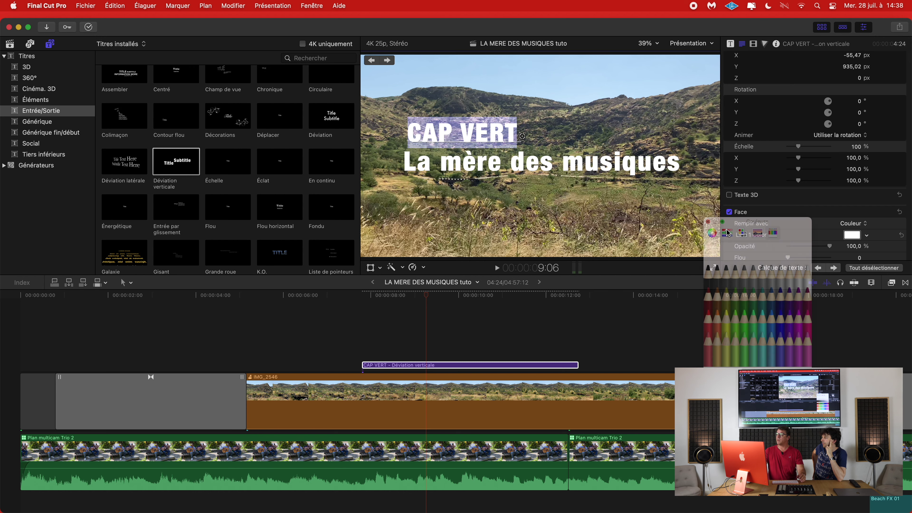
{"action": "left_click", "coordinate": [853, 235]}
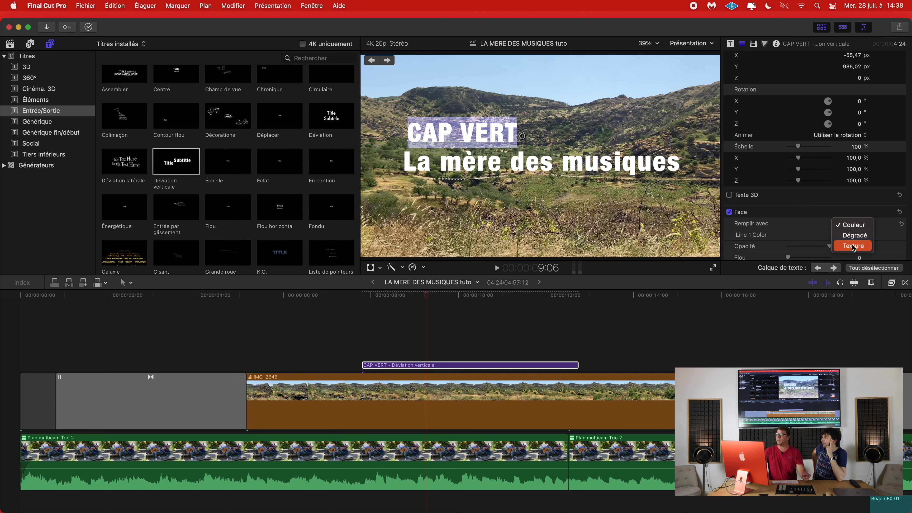
{"action": "scroll", "coordinate": [813, 224], "scroll_direction": "up", "scroll_amount": 3}
{"action": "scroll", "coordinate": [813, 224], "scroll_direction": "up", "scroll_amount": 5}
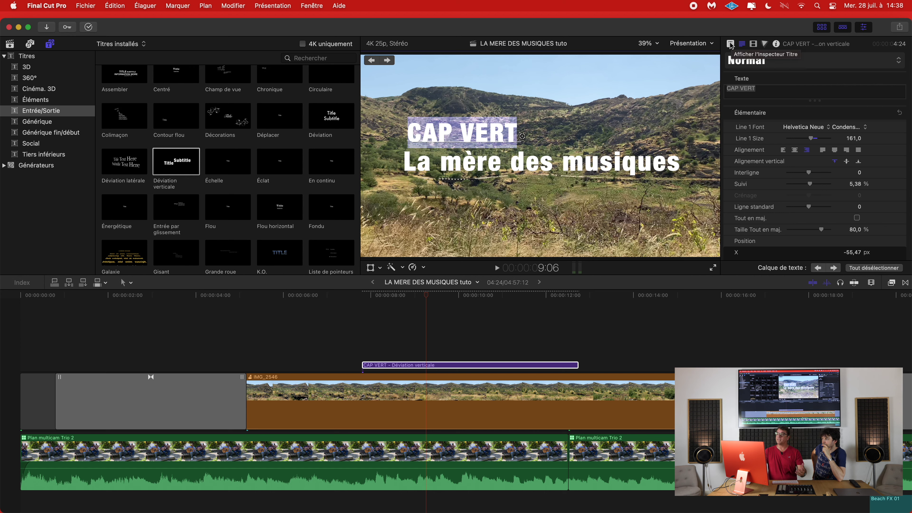
Turn off the Build In animation of the CAP VERT title and preview its start and end
{"action": "left_click", "coordinate": [731, 44]}
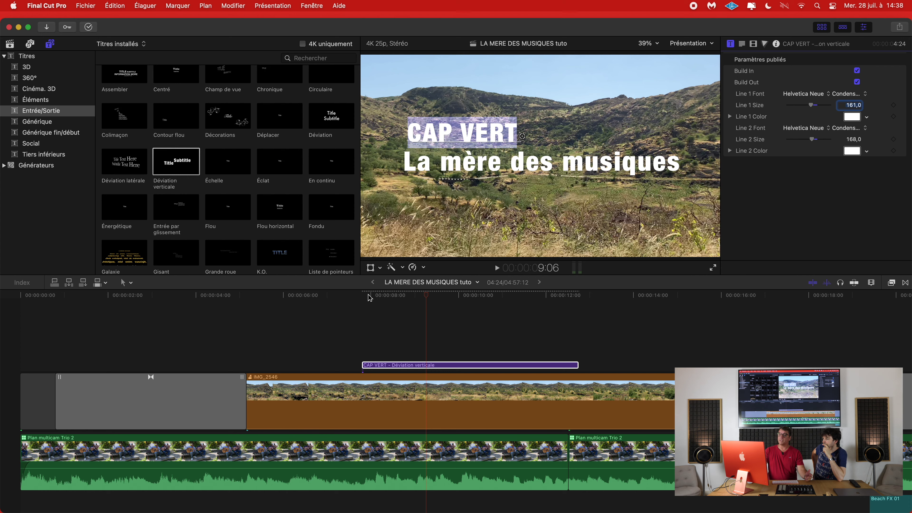
{"action": "mouse_move", "coordinate": [375, 300]}
{"action": "left_mouse_down"}
{"action": "mouse_move", "coordinate": [357, 298]}
{"action": "mouse_move", "coordinate": [373, 297]}
{"action": "left_mouse_up"}
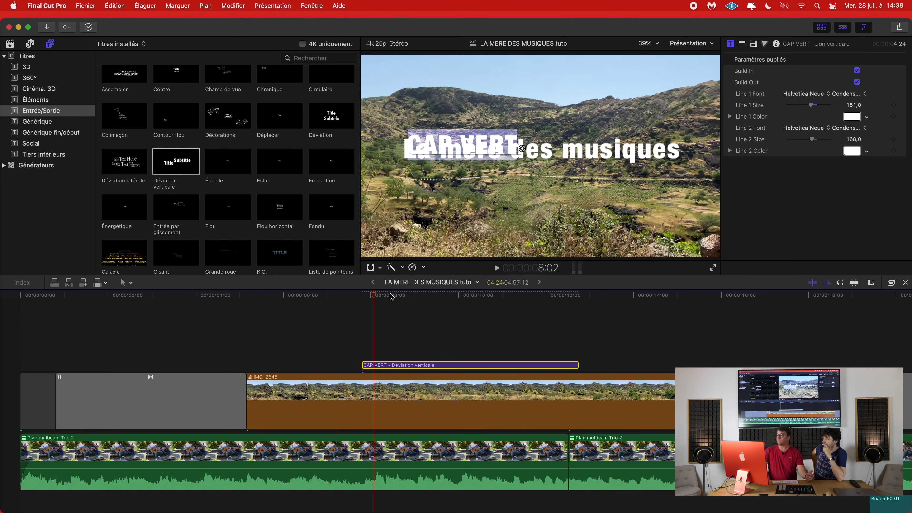
{"action": "left_click", "coordinate": [857, 70]}
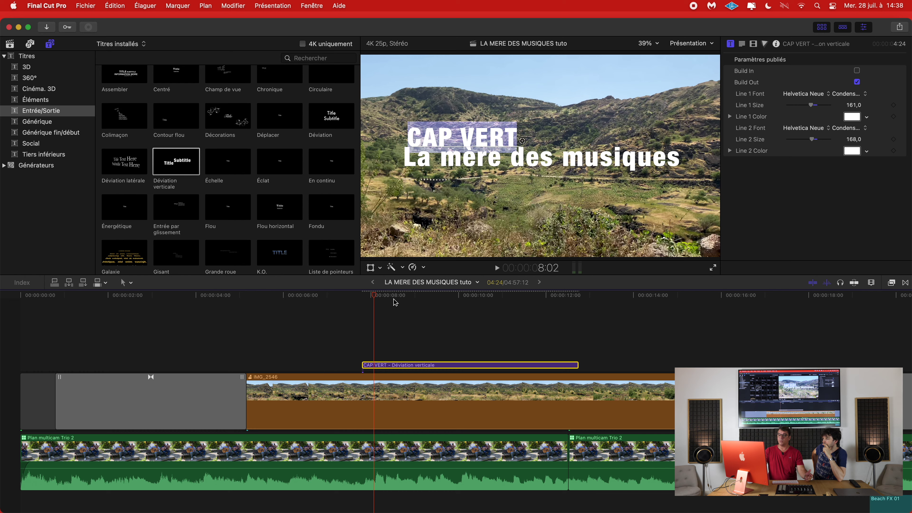
{"action": "left_click_drag", "start_coordinate": [374, 295], "coordinate": [567, 297]}
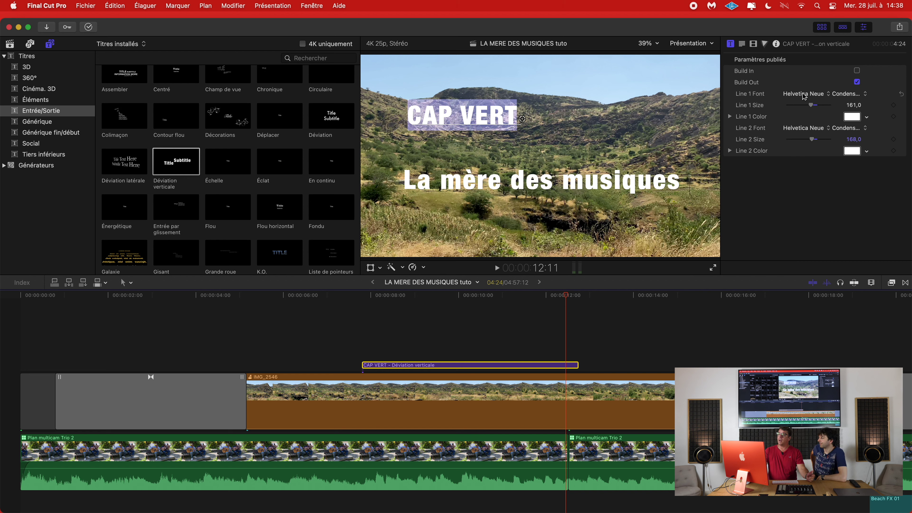
Compare the title's text and published parameters, preview its opening, and check the options offered for the Déviation verticale template
{"action": "left_click", "coordinate": [742, 44]}
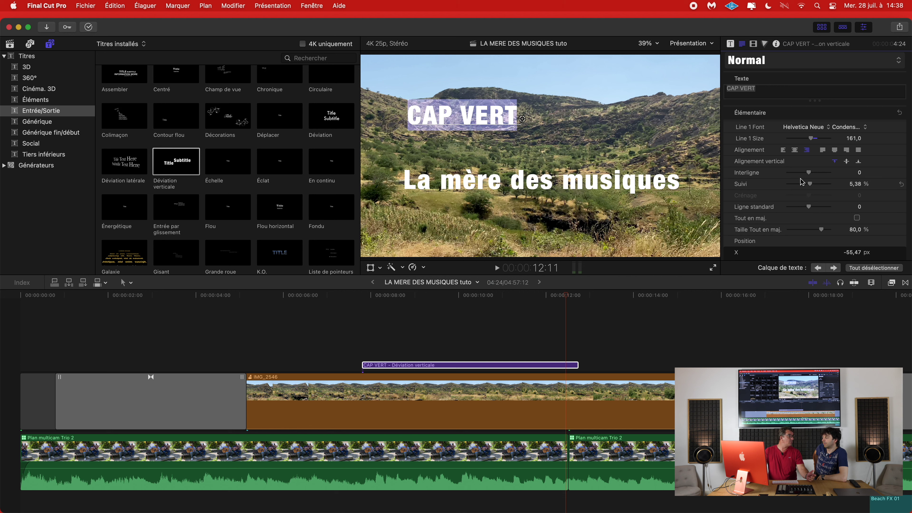
{"action": "left_click", "coordinate": [731, 43]}
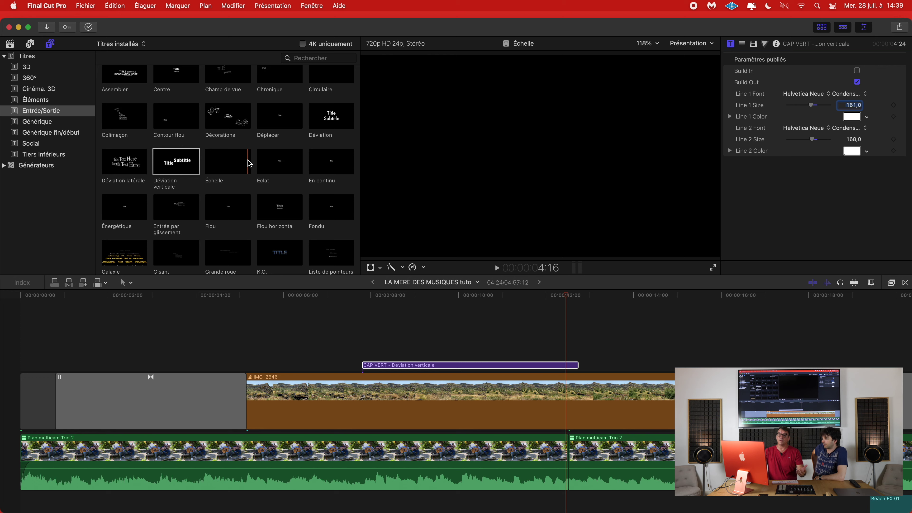
{"action": "left_click", "coordinate": [394, 297]}
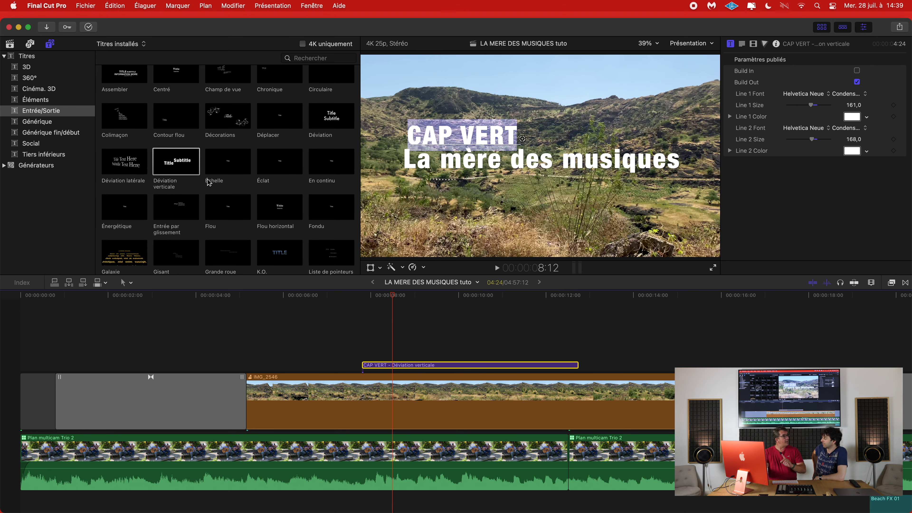
{"action": "left_click_drag", "start_coordinate": [389, 295], "coordinate": [372, 297]}
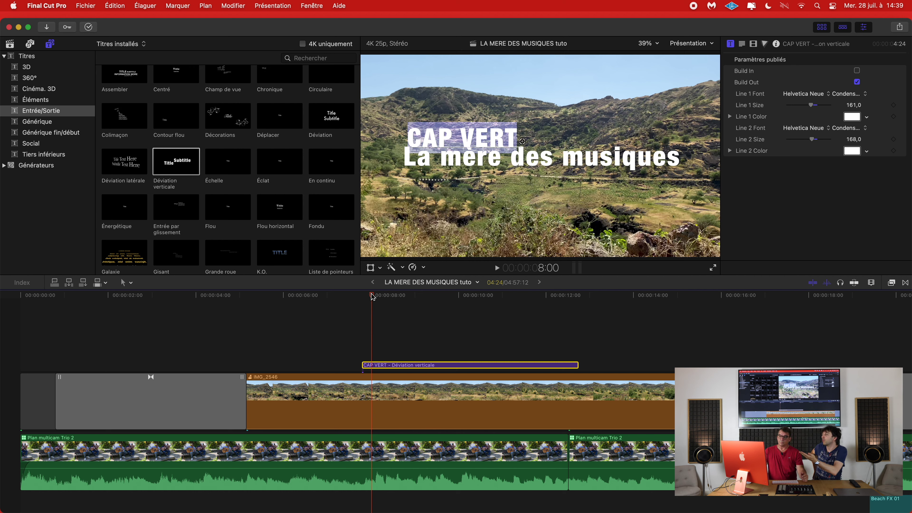
{"action": "left_click", "coordinate": [383, 295]}
{"action": "right_click", "coordinate": [171, 162]}
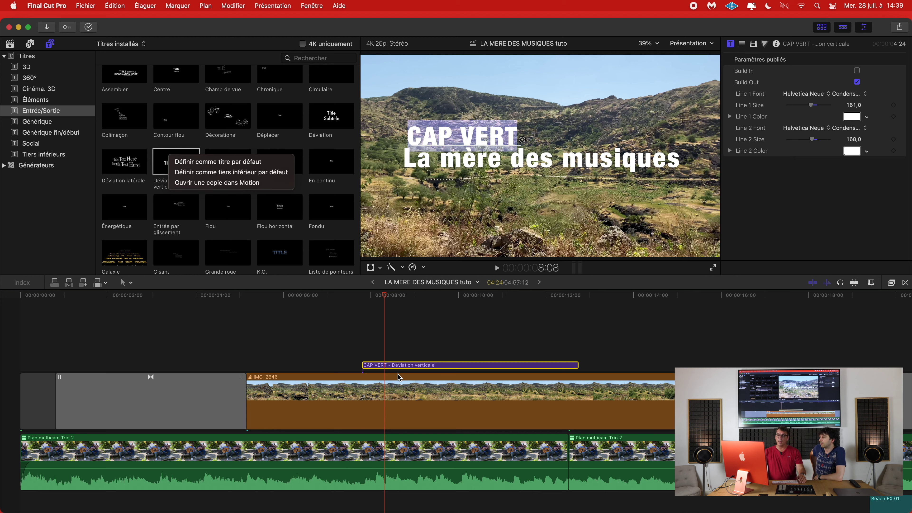
{"action": "left_click", "coordinate": [383, 300]}
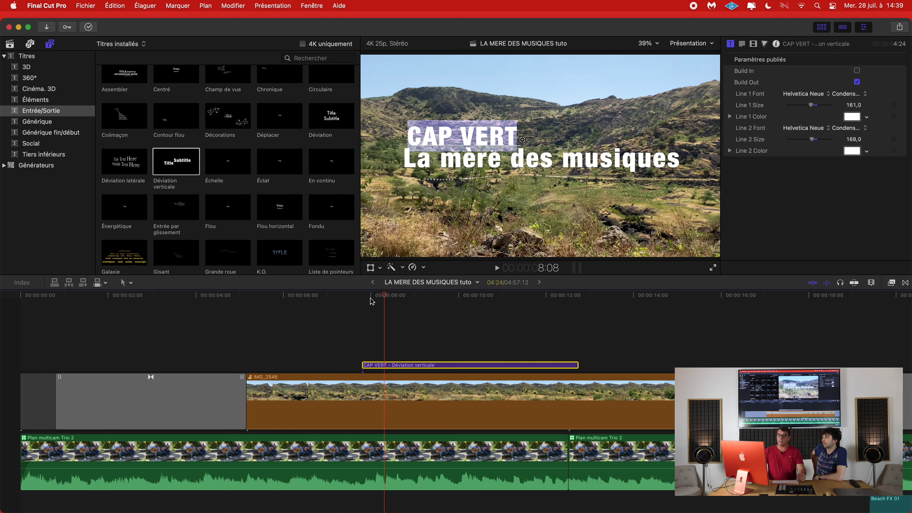
Move the CAP VERT line up and to the left, away from the La mère des musiques subtitle
{"action": "mouse_move", "coordinate": [380, 295]}
{"action": "left_mouse_down"}
{"action": "mouse_move", "coordinate": [362, 295]}
{"action": "mouse_move", "coordinate": [399, 295]}
{"action": "left_mouse_up"}
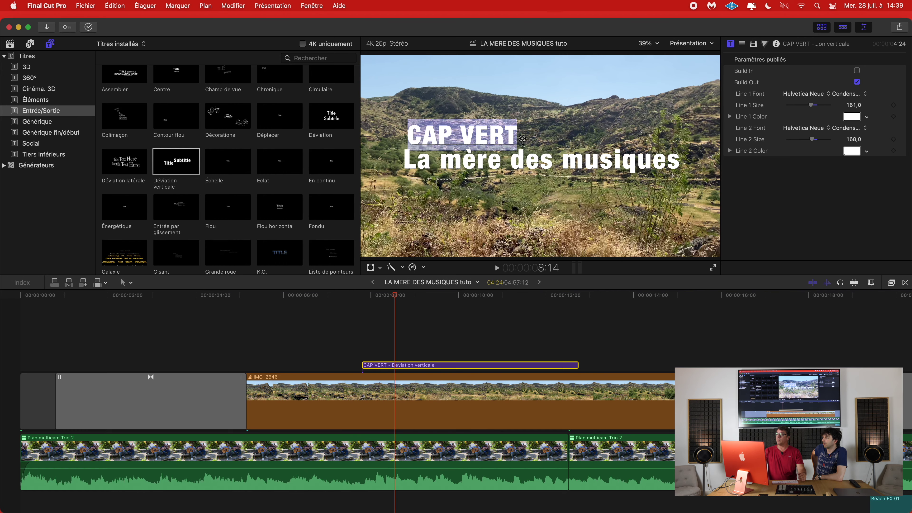
{"action": "left_click_drag", "start_coordinate": [522, 142], "coordinate": [491, 114]}
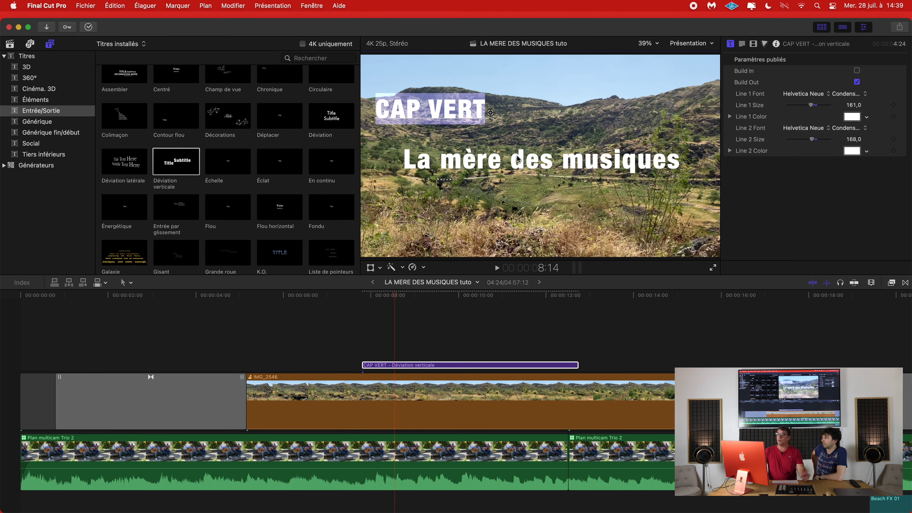
{"action": "double_click", "coordinate": [523, 158]}
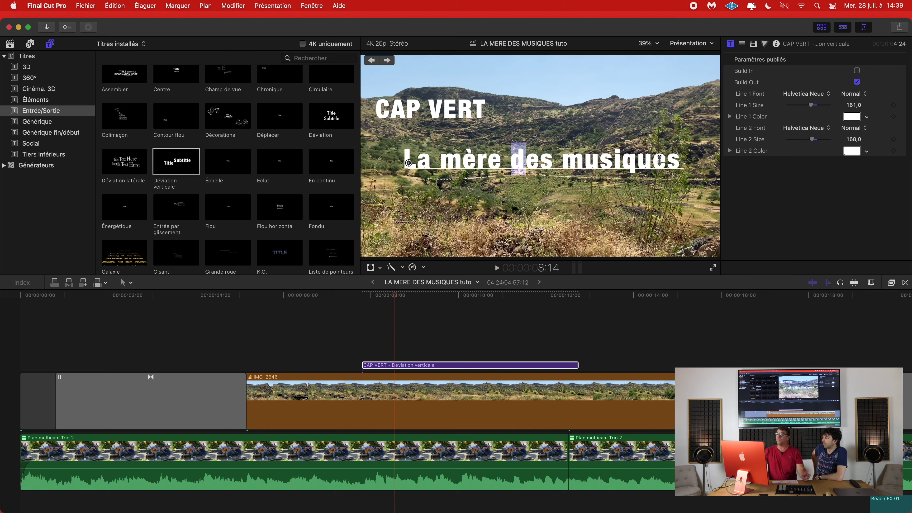
Try a Décorations title over the landscape clip after the CAP VERT title, preview its animation and toggle Build In
{"action": "left_click", "coordinate": [160, 164]}
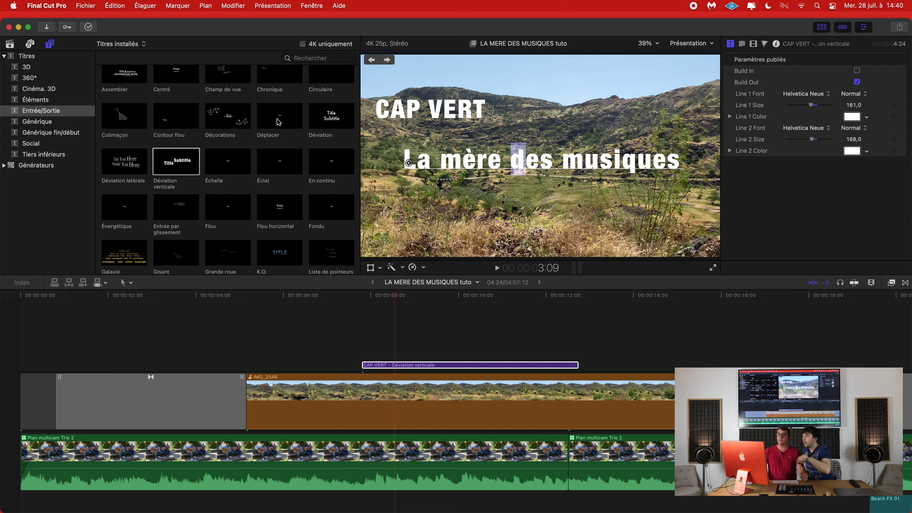
{"action": "left_click_drag", "start_coordinate": [220, 116], "coordinate": [621, 365]}
{"action": "left_click", "coordinate": [631, 295]}
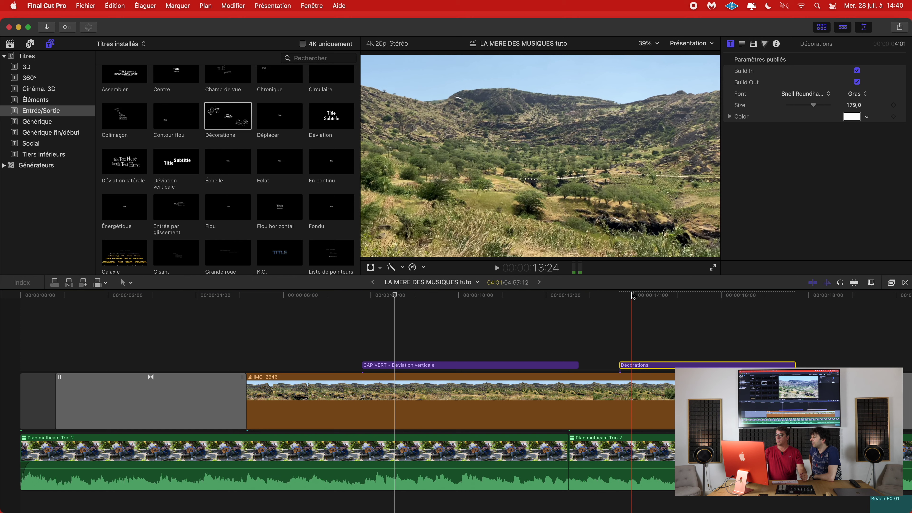
{"action": "key", "text": "space"}
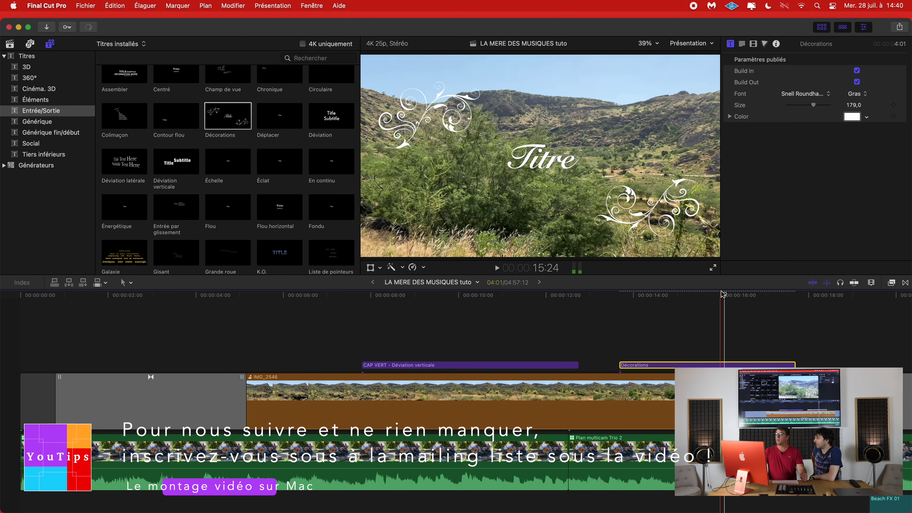
{"action": "left_click", "coordinate": [857, 71]}
{"action": "left_click", "coordinate": [857, 71]}
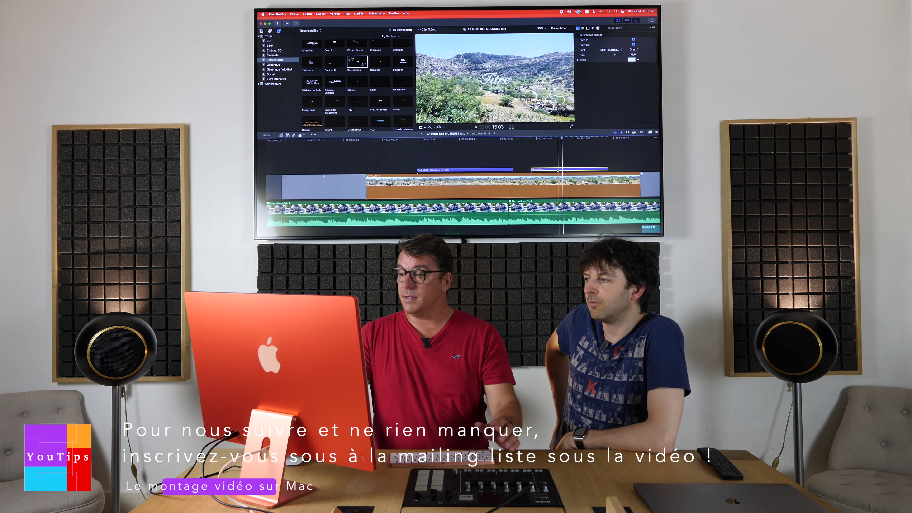
Delete the Décorations title and return the view to the CAP VERT title at about 9:15
{"action": "left_click", "coordinate": [562, 168]}
{"action": "key", "text": "Delete"}
{"action": "key", "text": "super+4"}
{"action": "left_click", "coordinate": [452, 169]}
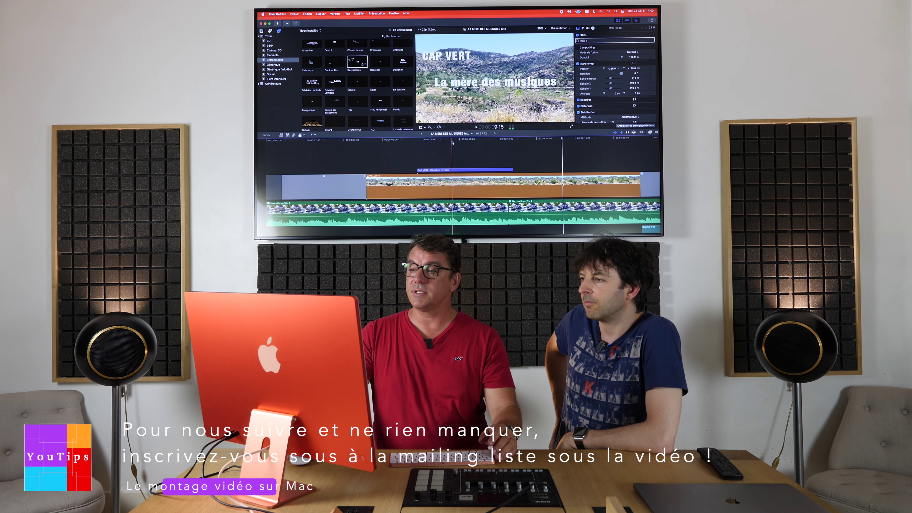